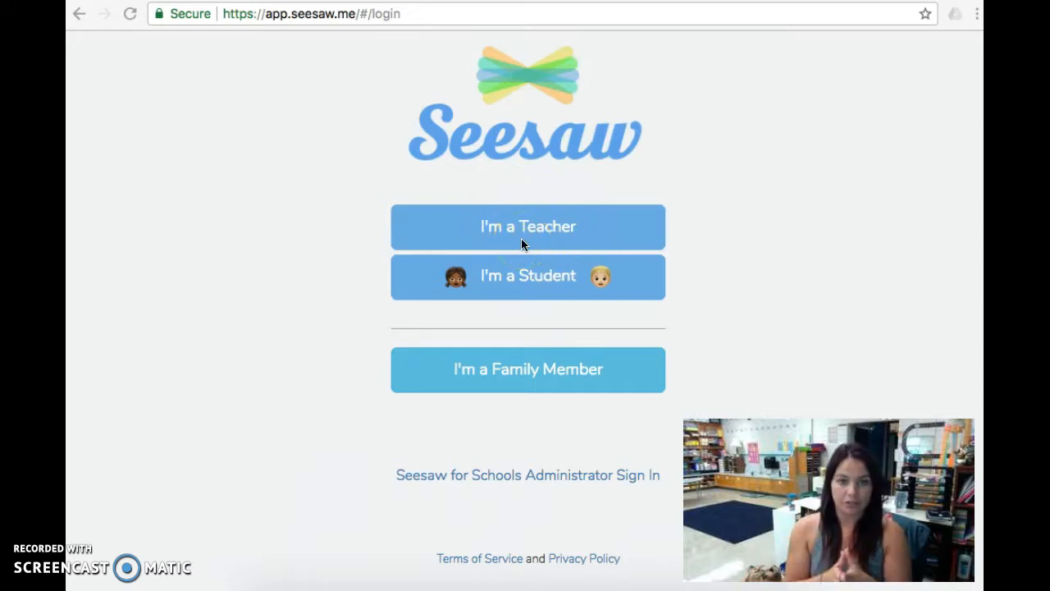
Sign in with the teacher role to open the class journal.
left_click(526, 240)
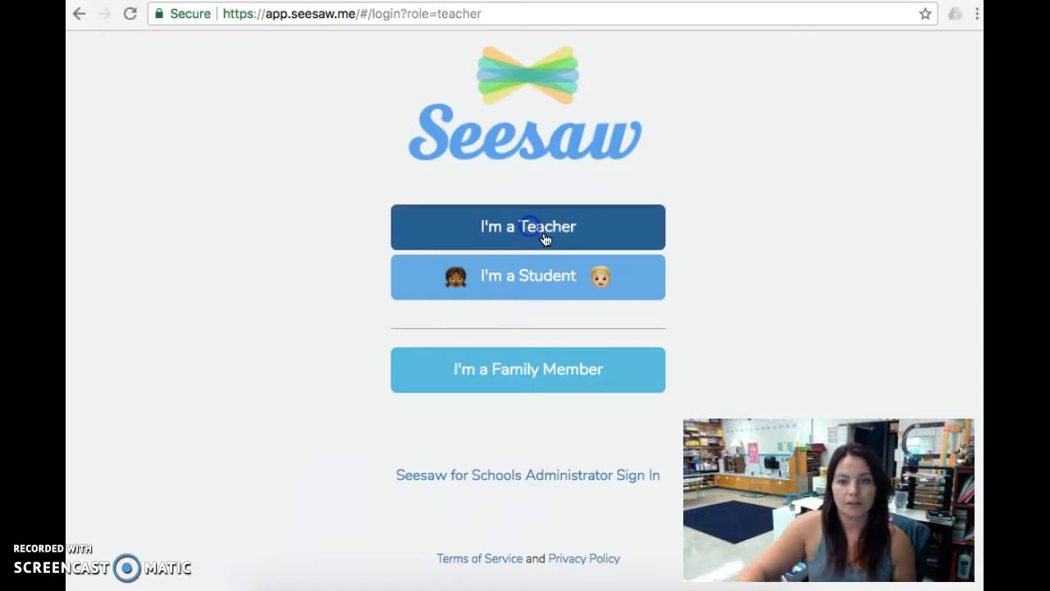
left_click(580, 291)
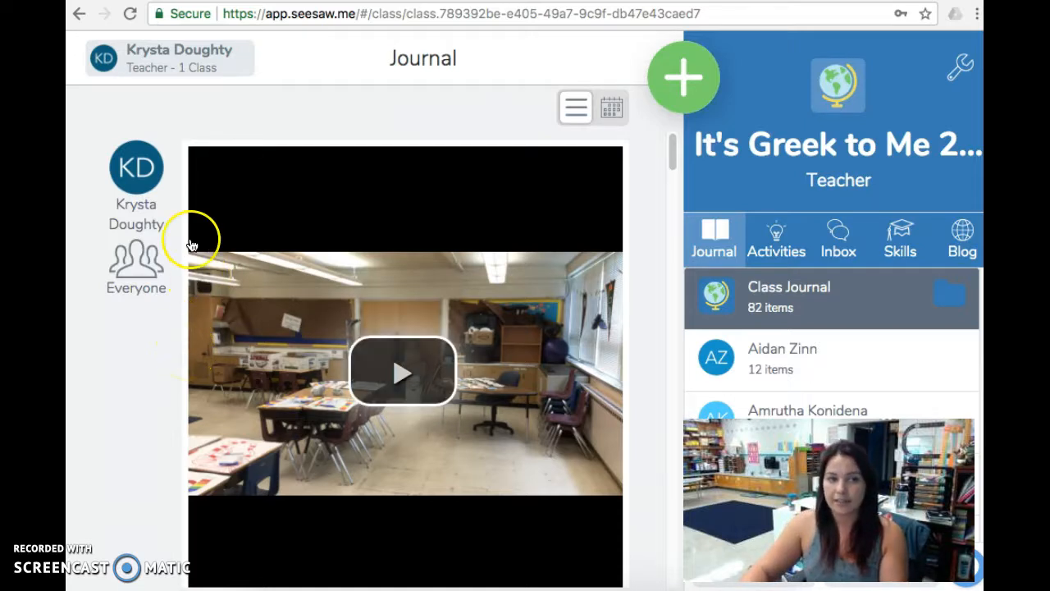
Create a new grade K class, named with the teacher's surname in possessive form followed by "Class 2018-19".
left_click(186, 82)
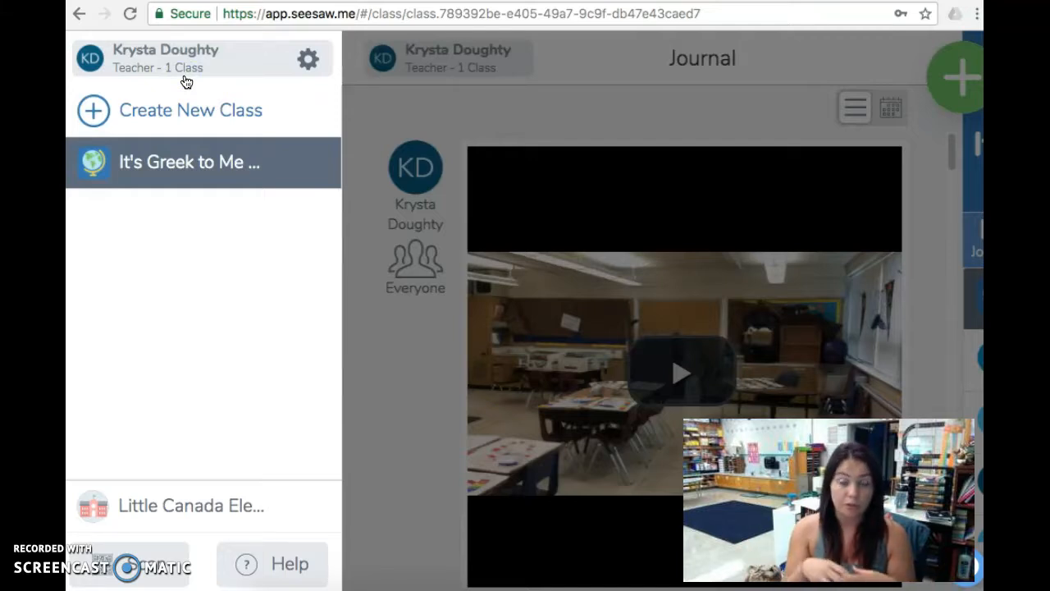
left_click(345, 86)
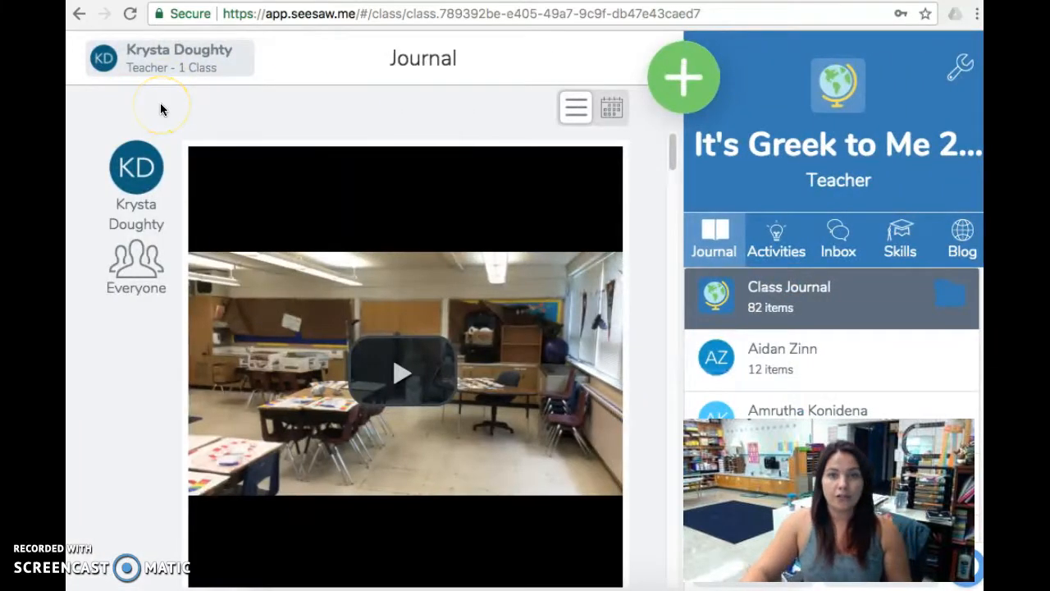
left_click(169, 75)
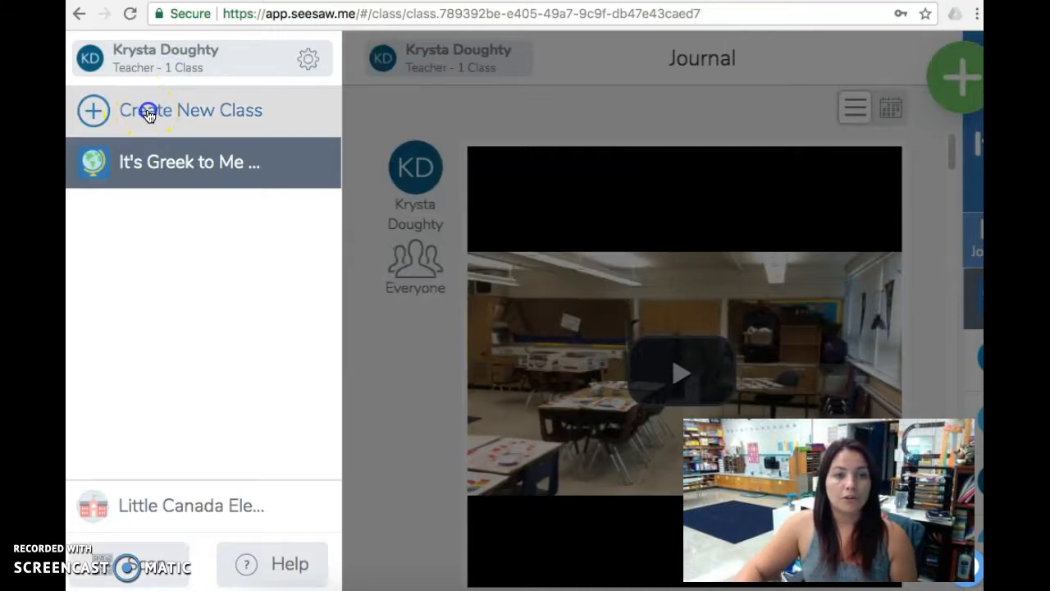
left_click(148, 115)
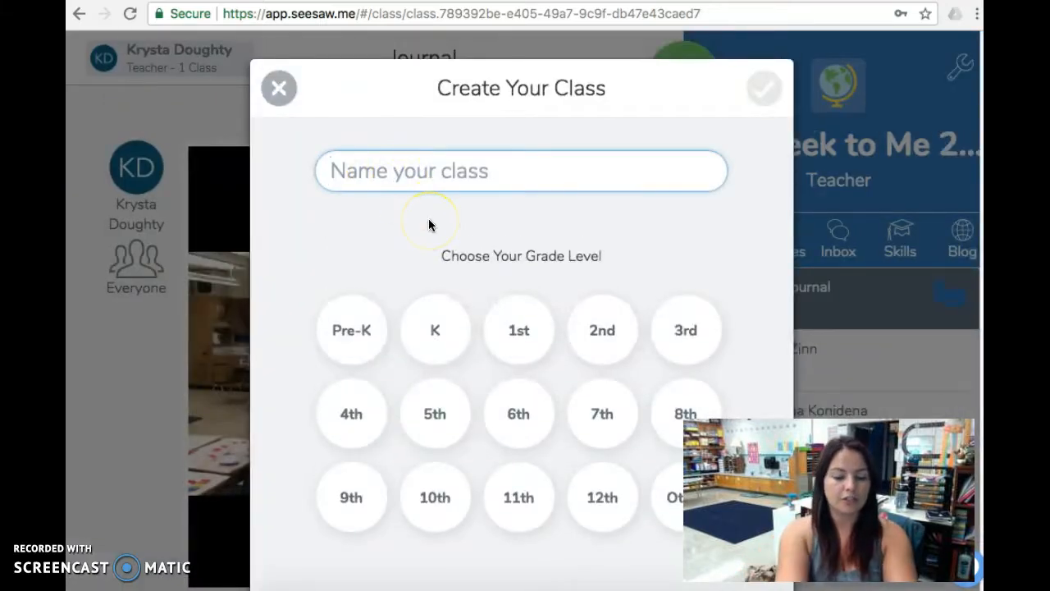
type("Doughty's Class ")
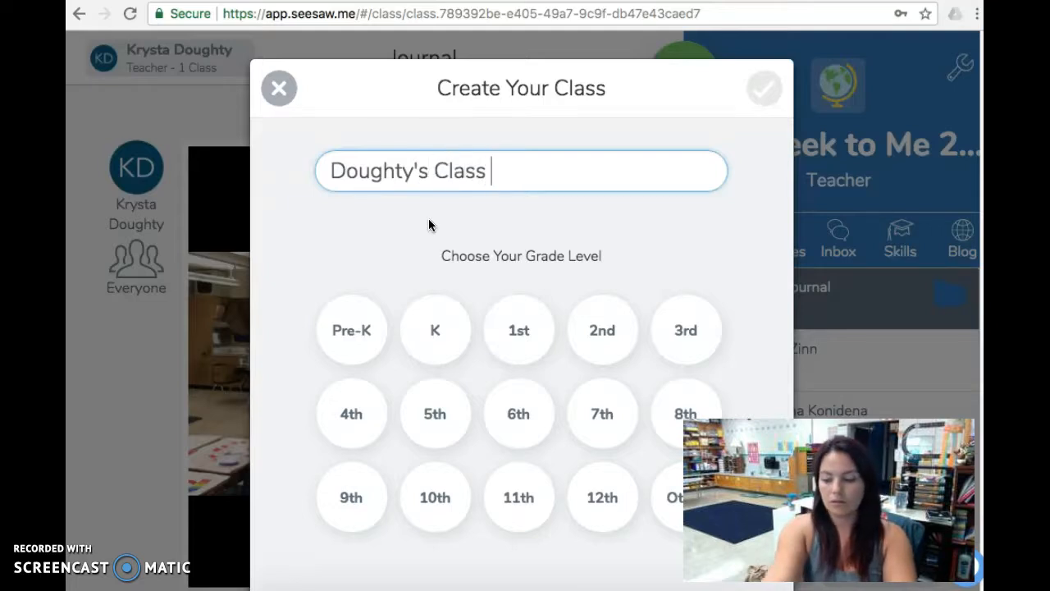
type("2018-19")
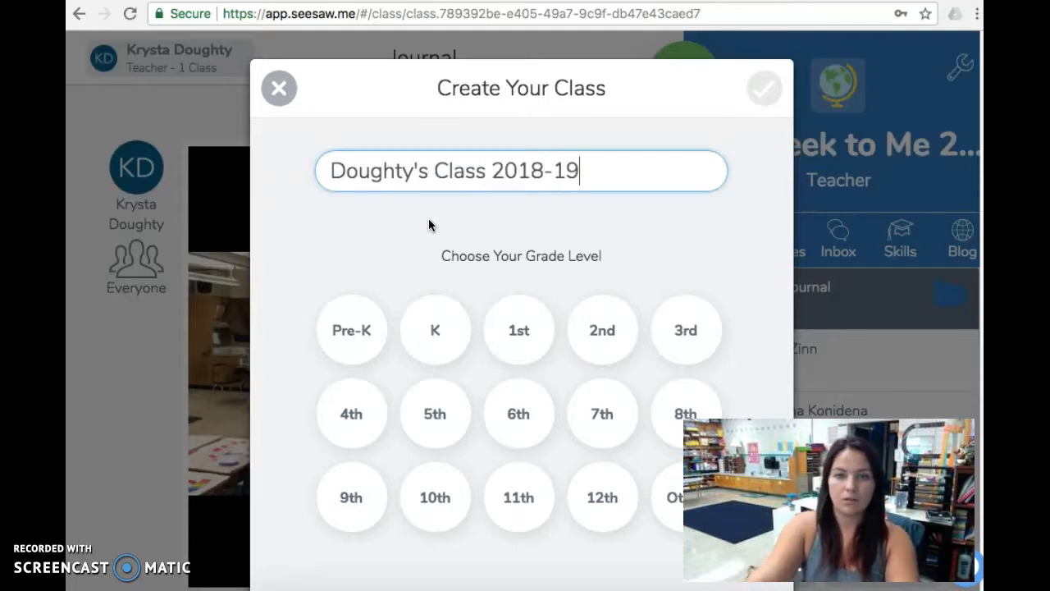
left_click(443, 327)
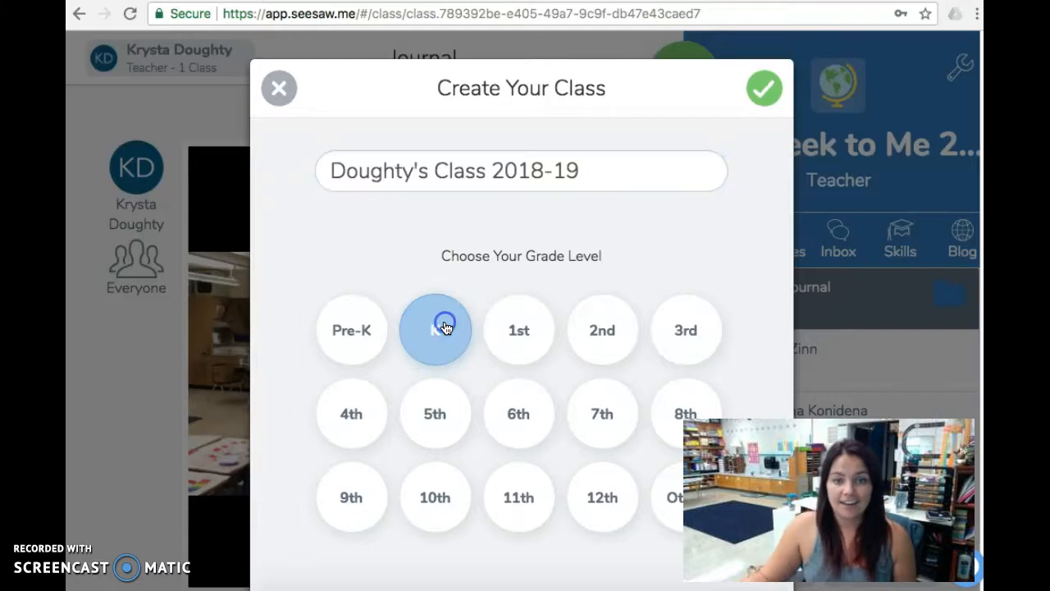
left_click(762, 90)
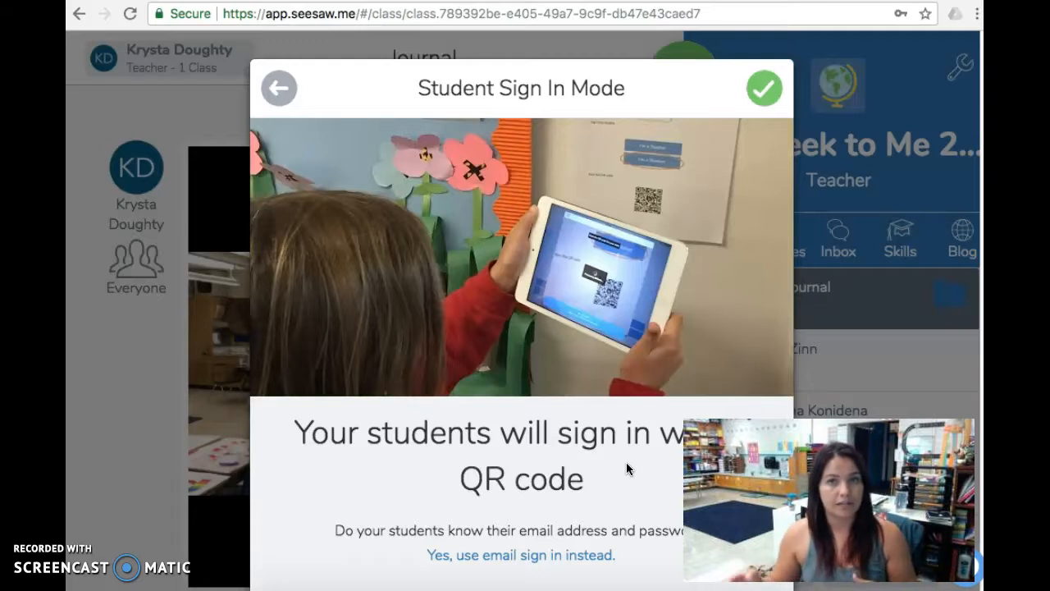
Preview the email option for student sign-in, switch back to QR code sign-in and accept that mode.
scroll(563, 543, "down", 1)
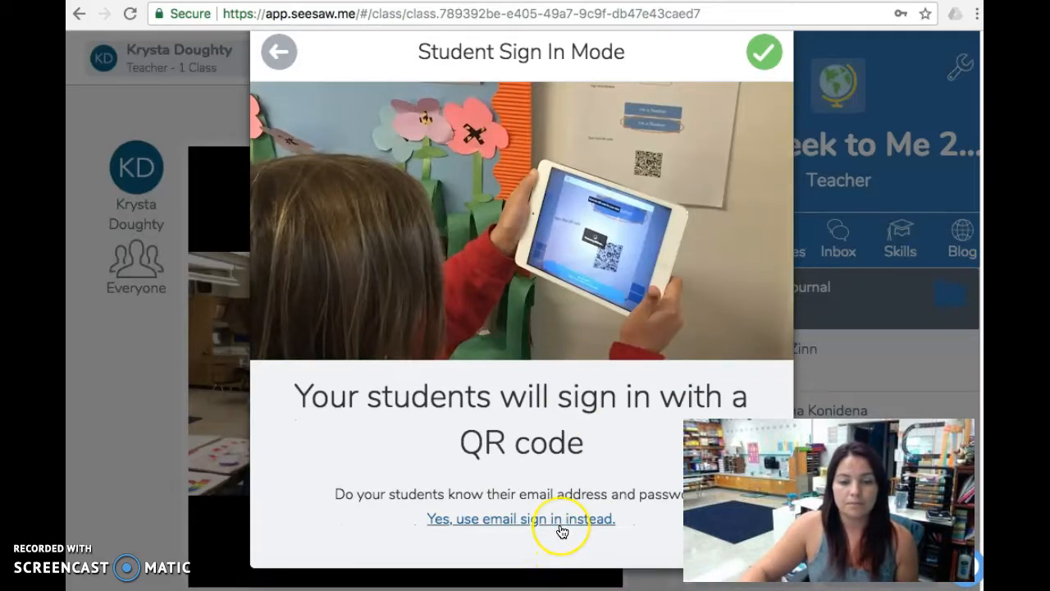
left_click(560, 525)
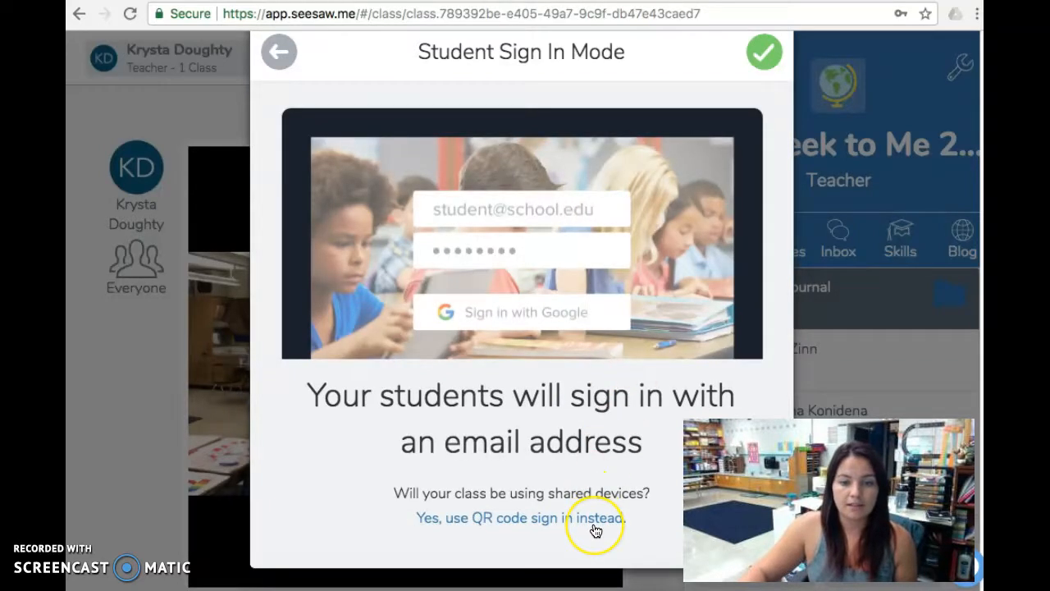
left_click(594, 526)
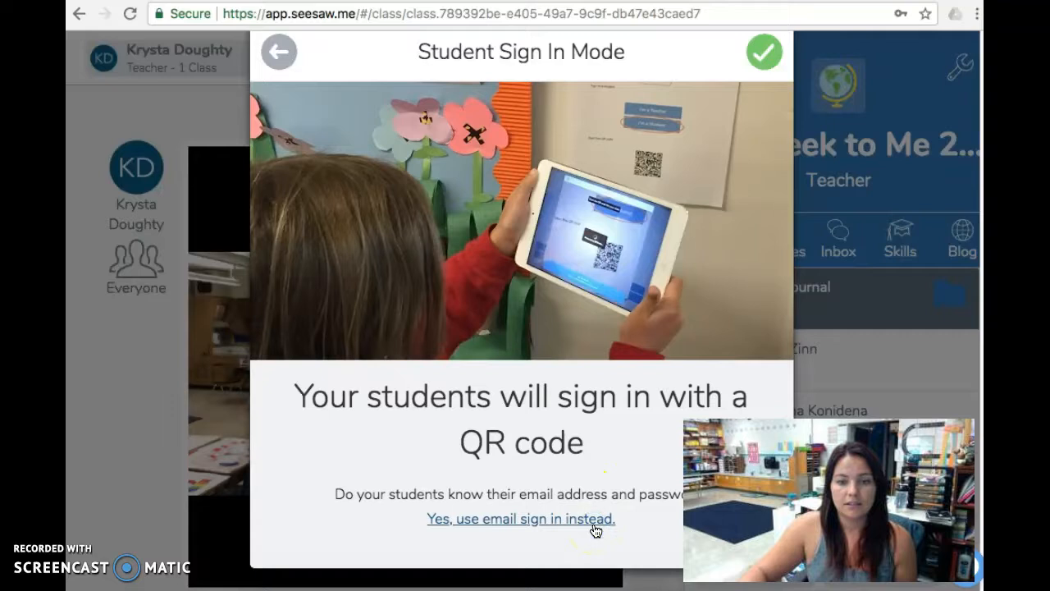
left_click(766, 50)
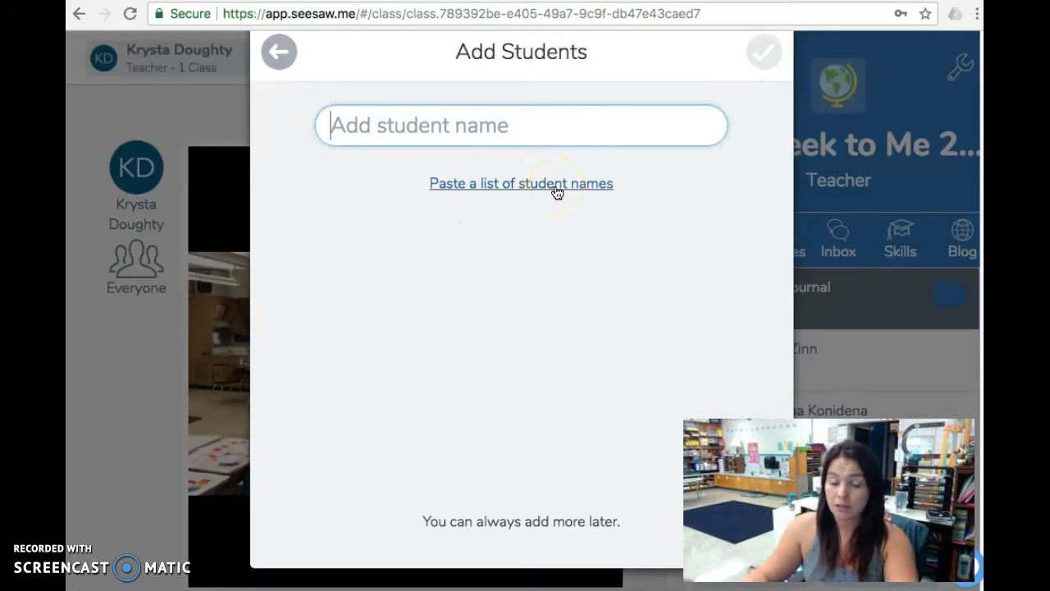
Add the students Batman, Dale Jr, Captain America and Mary Poppins to the new class and finish its setup.
left_click(499, 134)
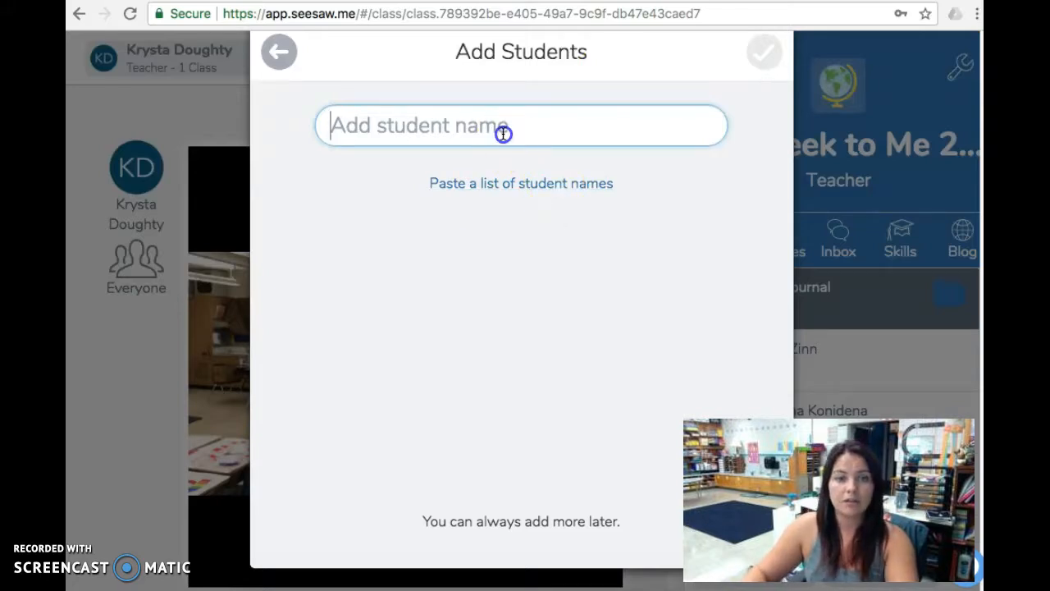
type("Batman")
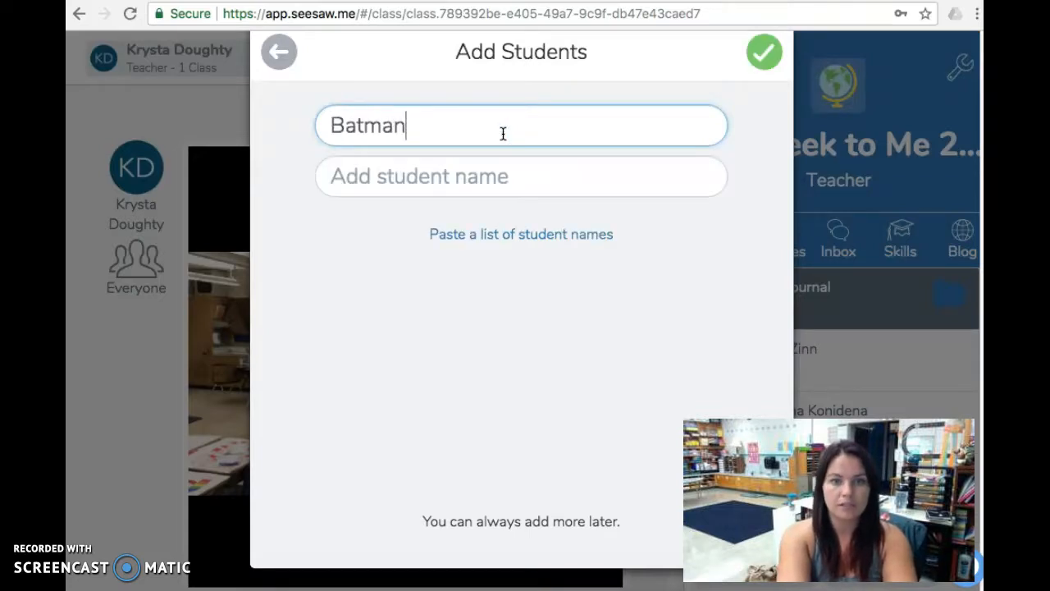
key("Tab")
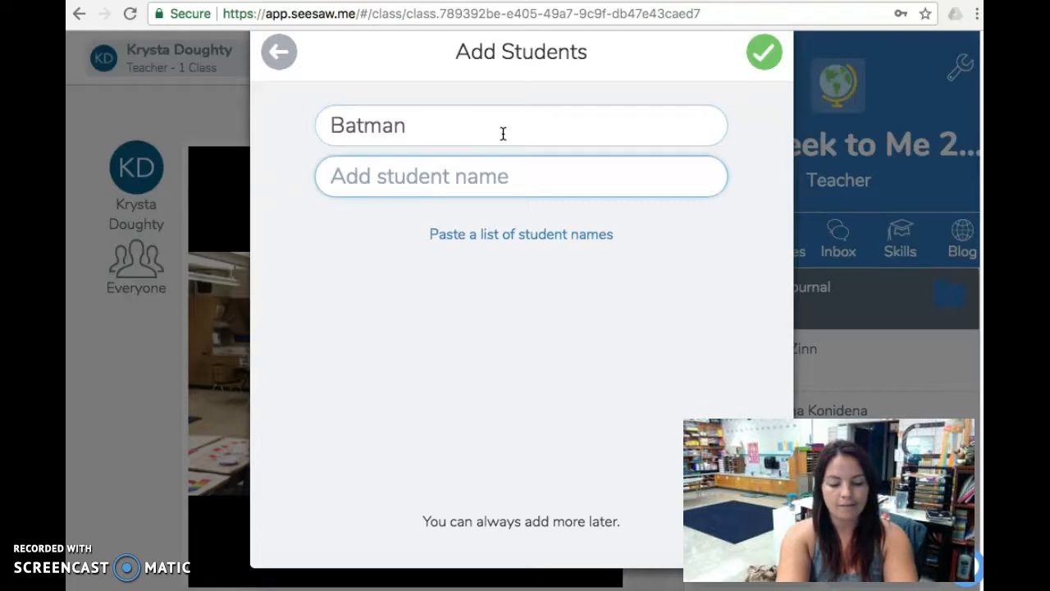
type("Dale Jr")
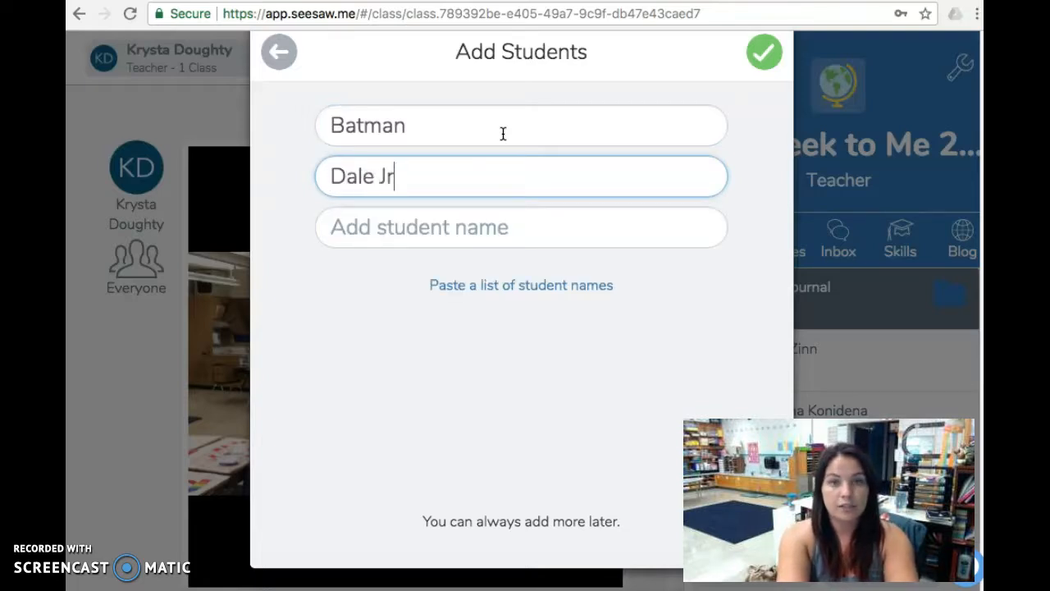
key("Tab")
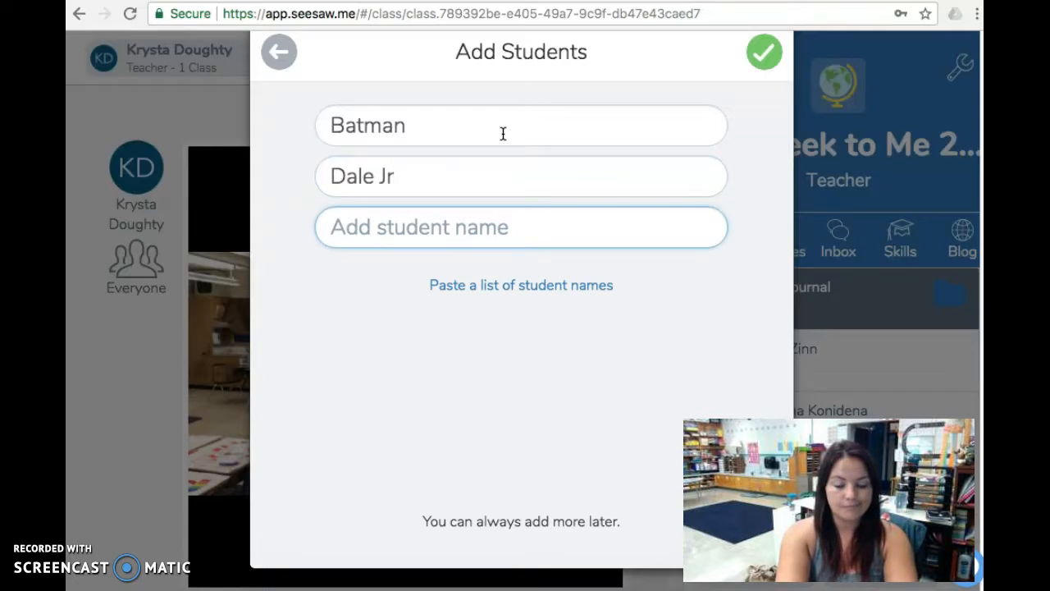
type("Ca")
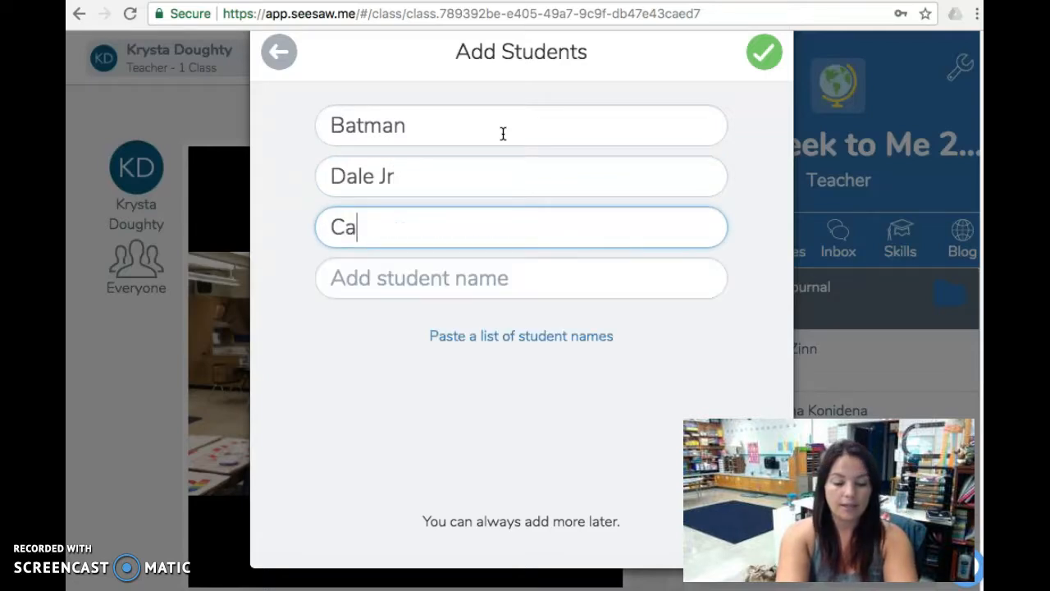
type("ptain America")
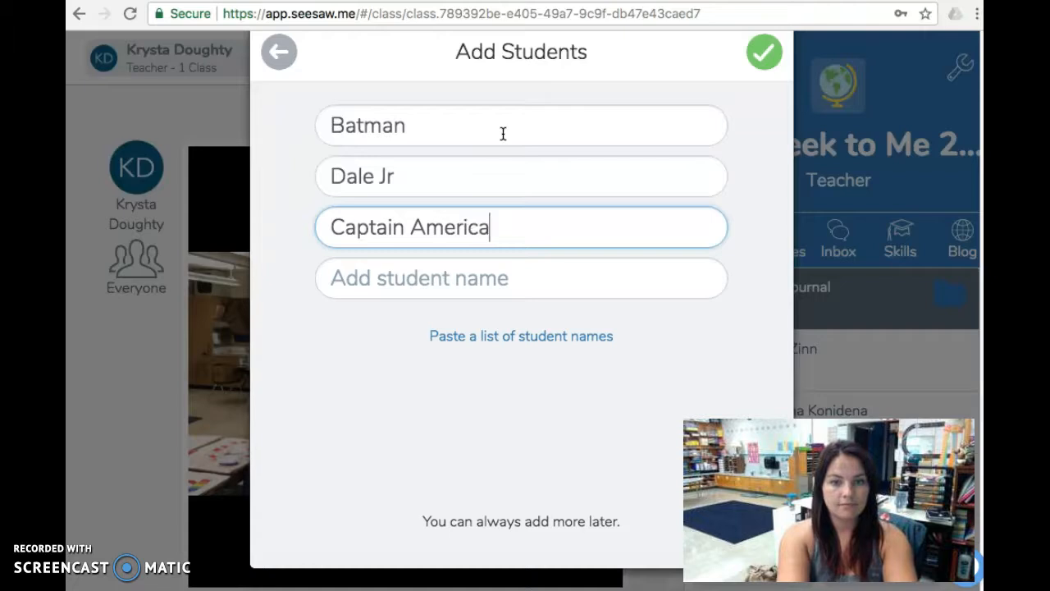
key("Tab")
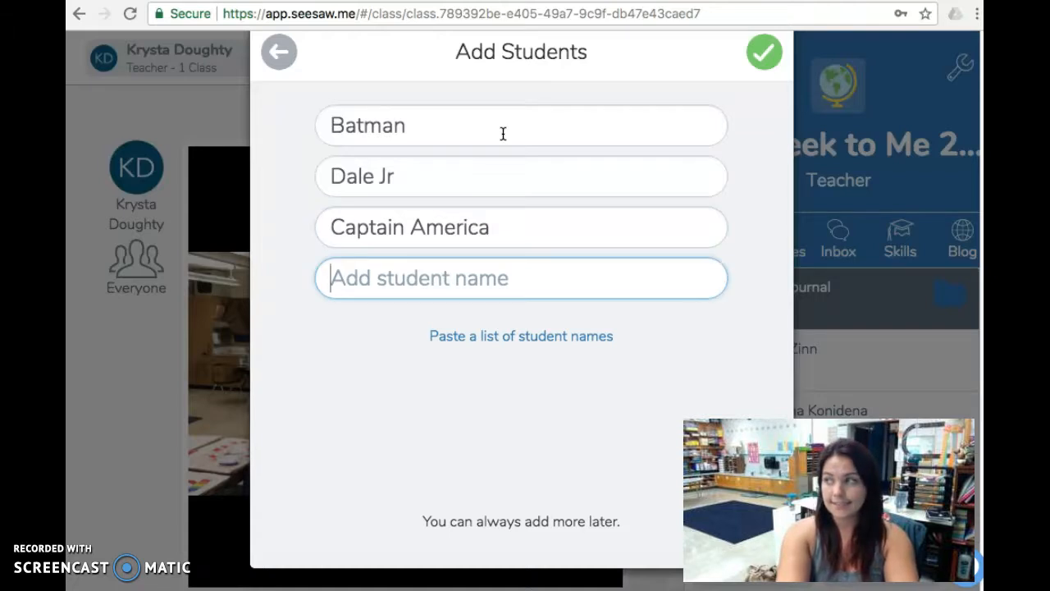
type("Mary {")
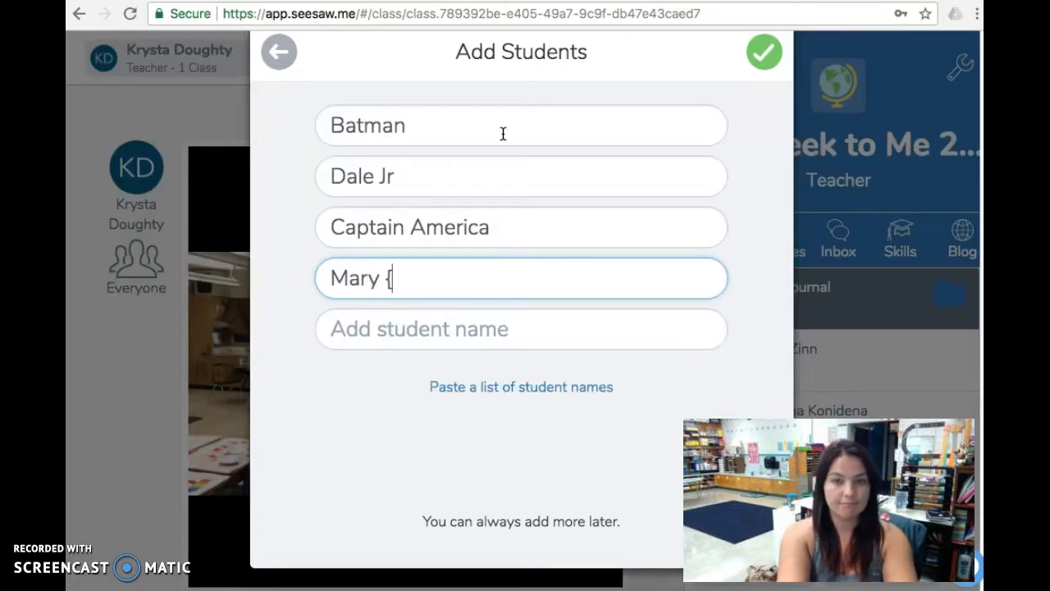
key("BackSpace")
type("Poppins")
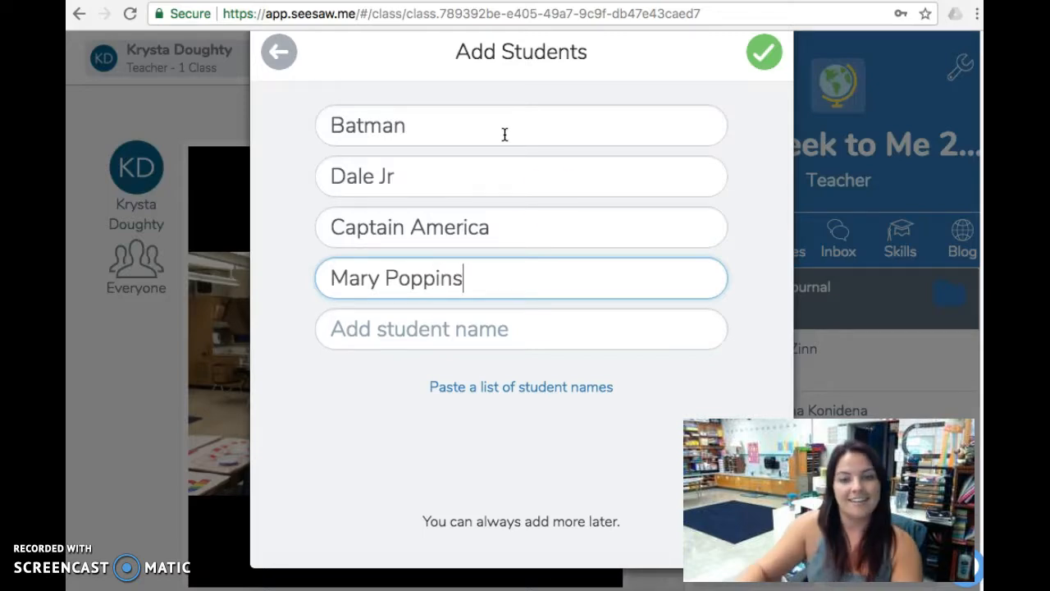
left_click(763, 53)
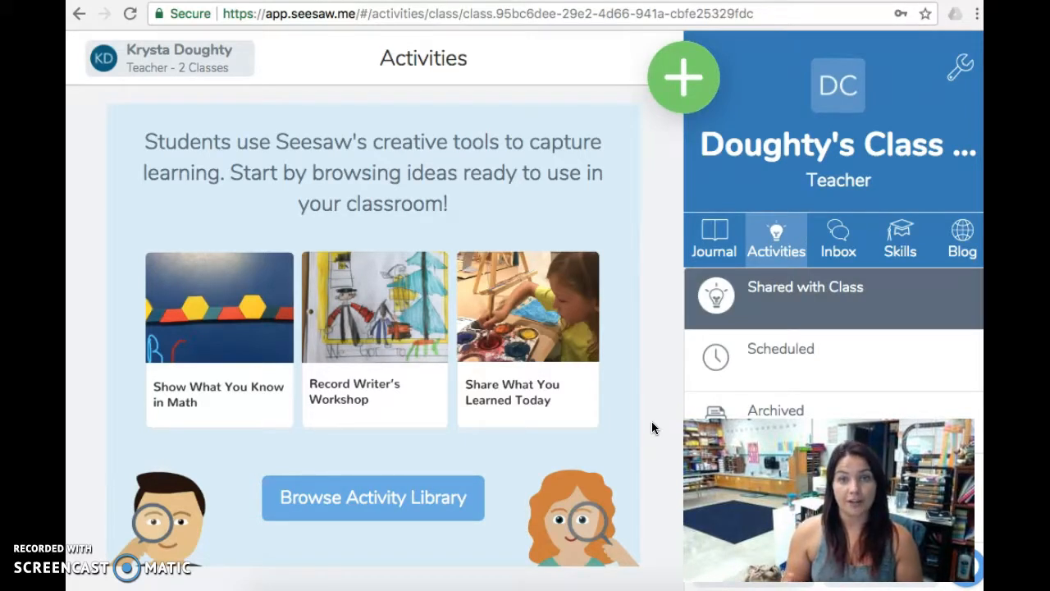
left_click(186, 71)
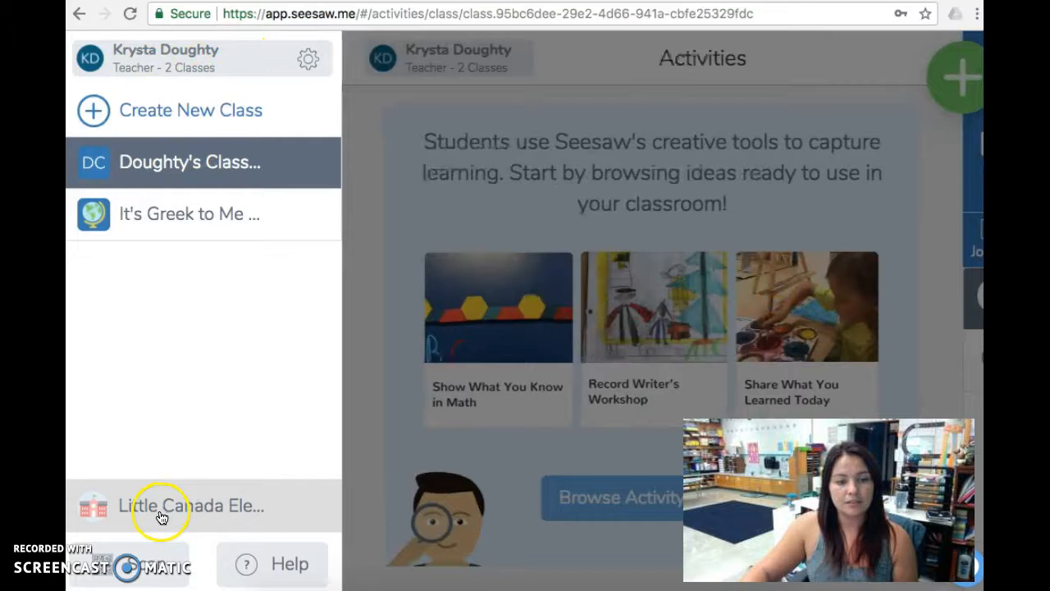
left_click(145, 558)
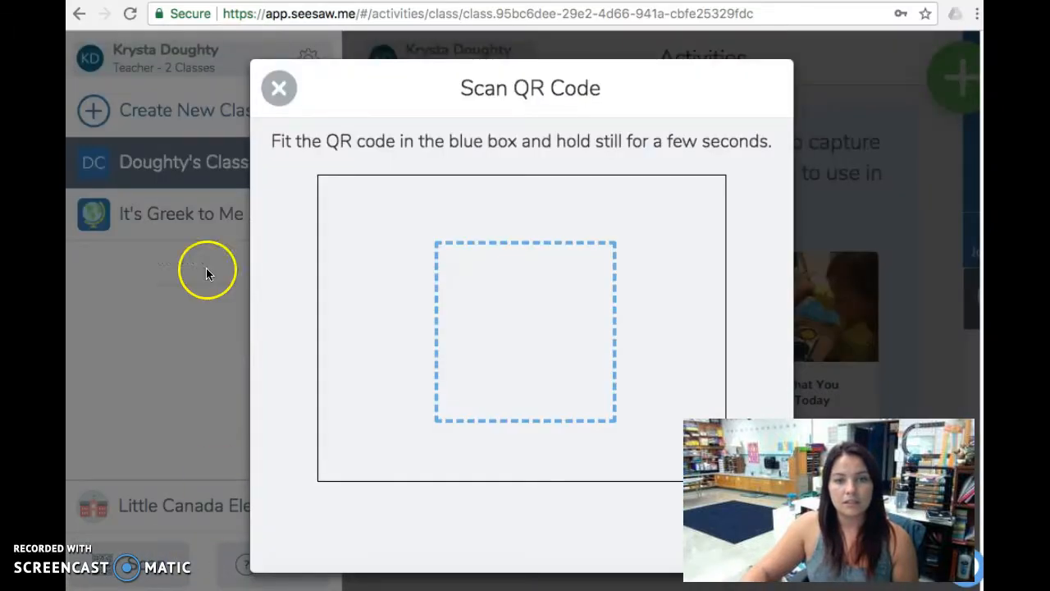
left_click(343, 111)
left_click(638, 358)
left_click(279, 85)
left_click(356, 77)
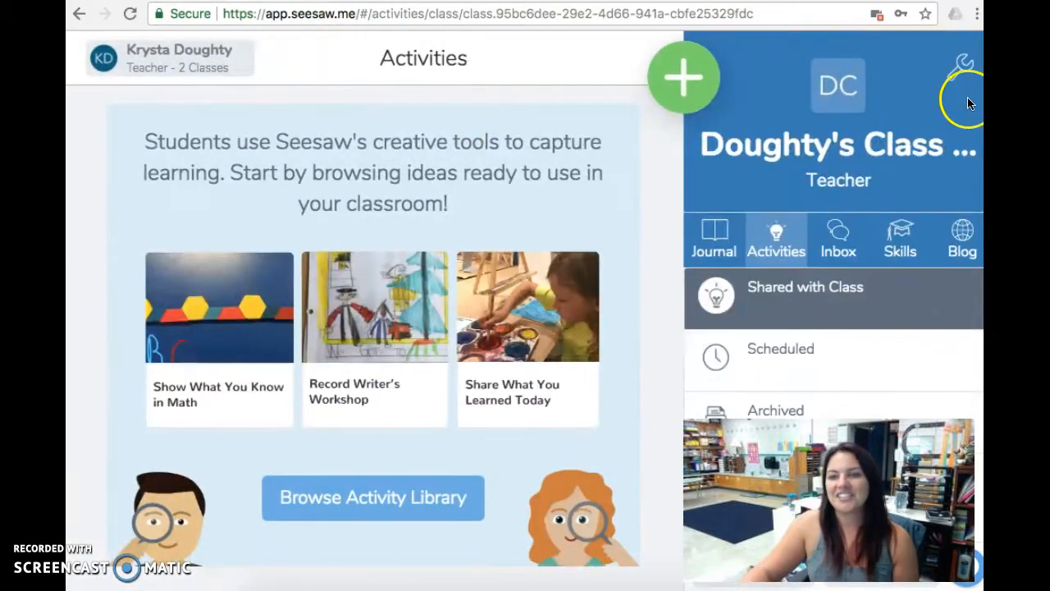
Turn on family access for the new class through its class settings.
left_click(964, 65)
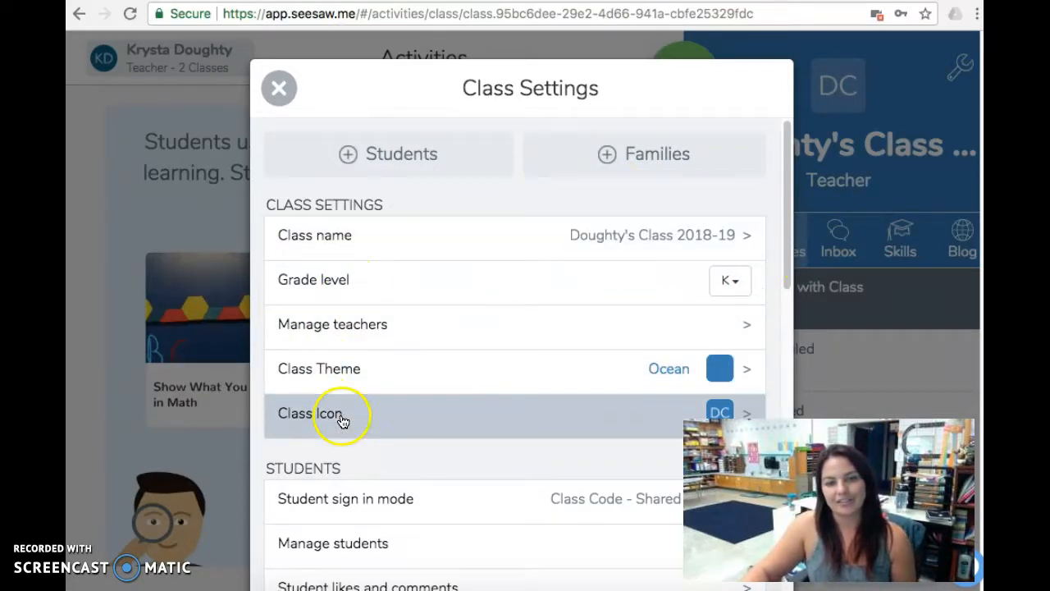
left_click(641, 159)
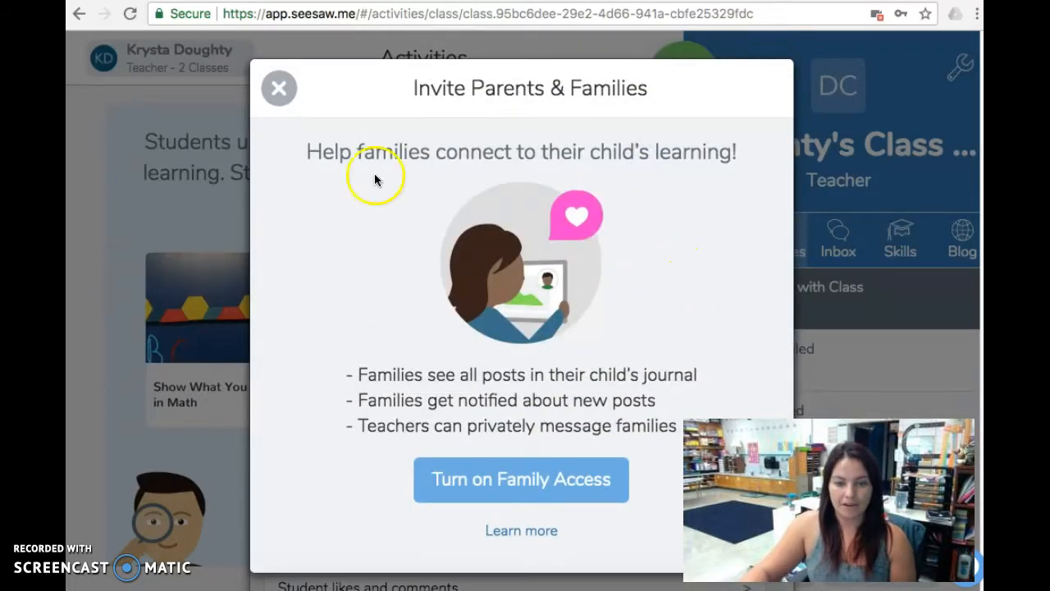
left_click(279, 87)
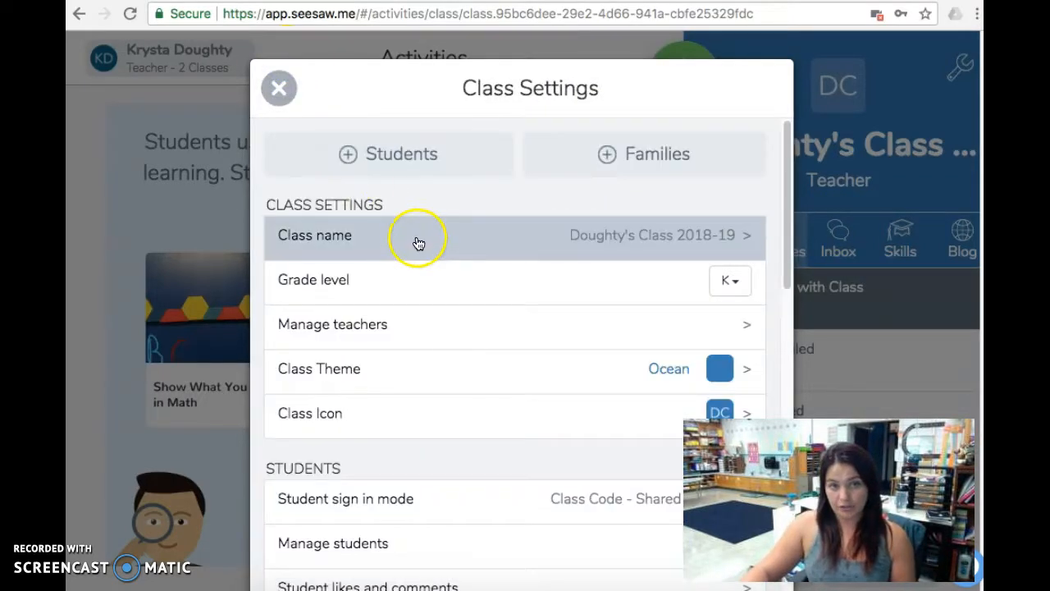
left_click(629, 170)
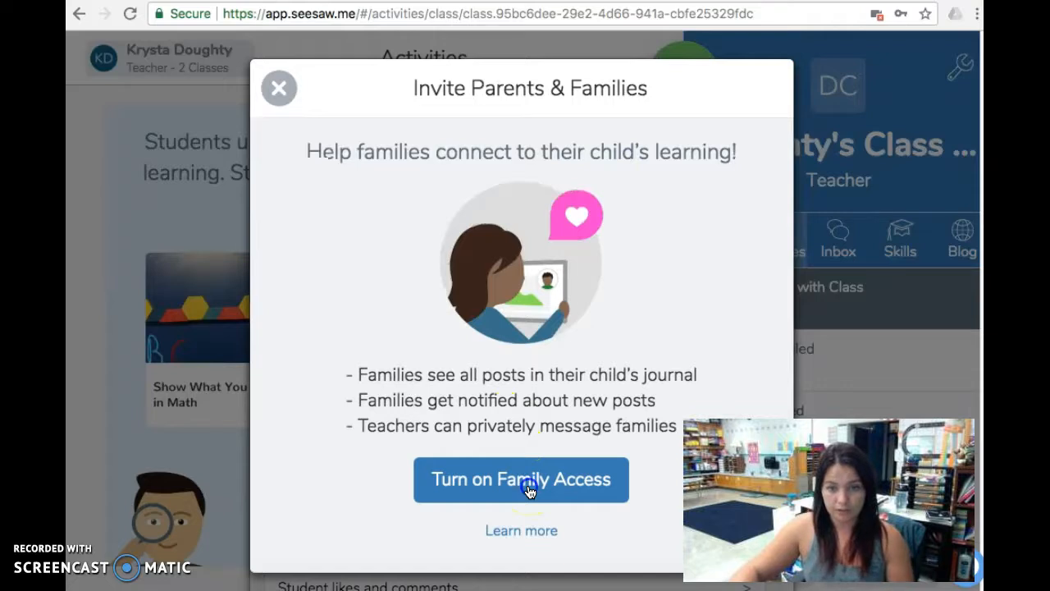
left_click(529, 485)
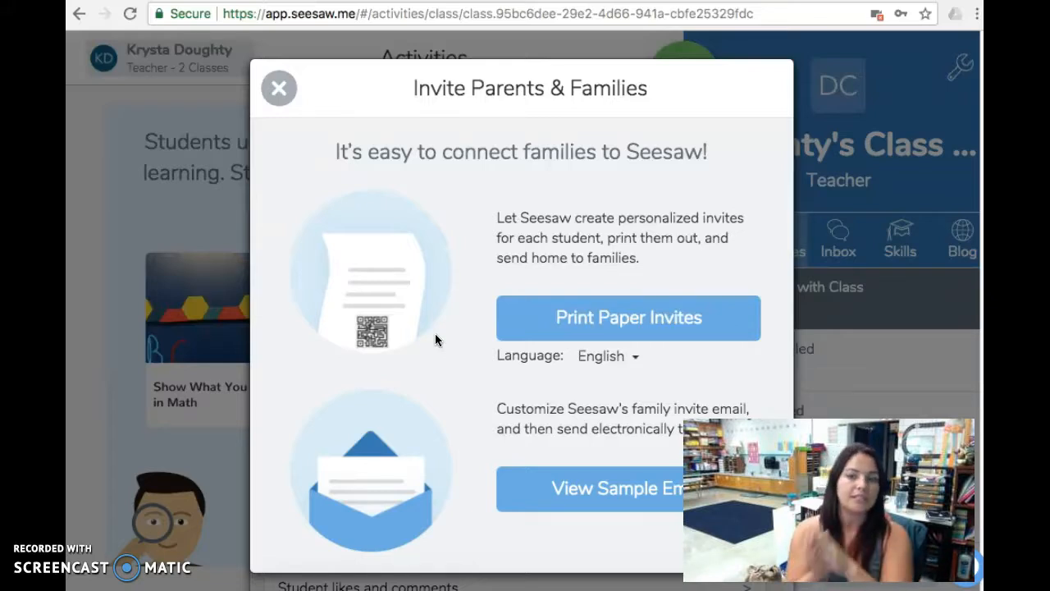
Generate the printable paper family invites in English for the class.
left_click(642, 328)
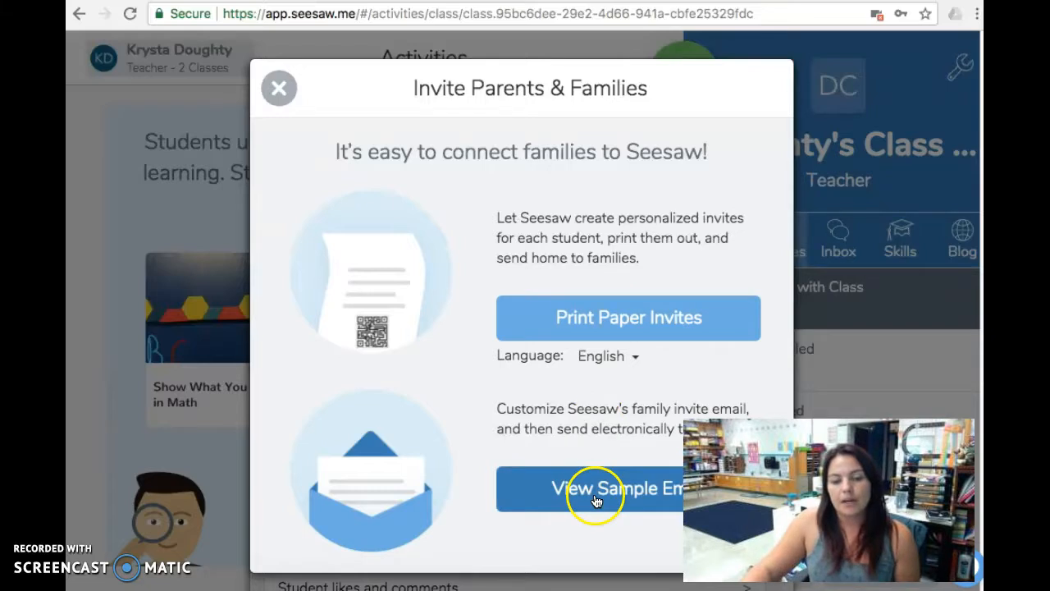
left_click(611, 327)
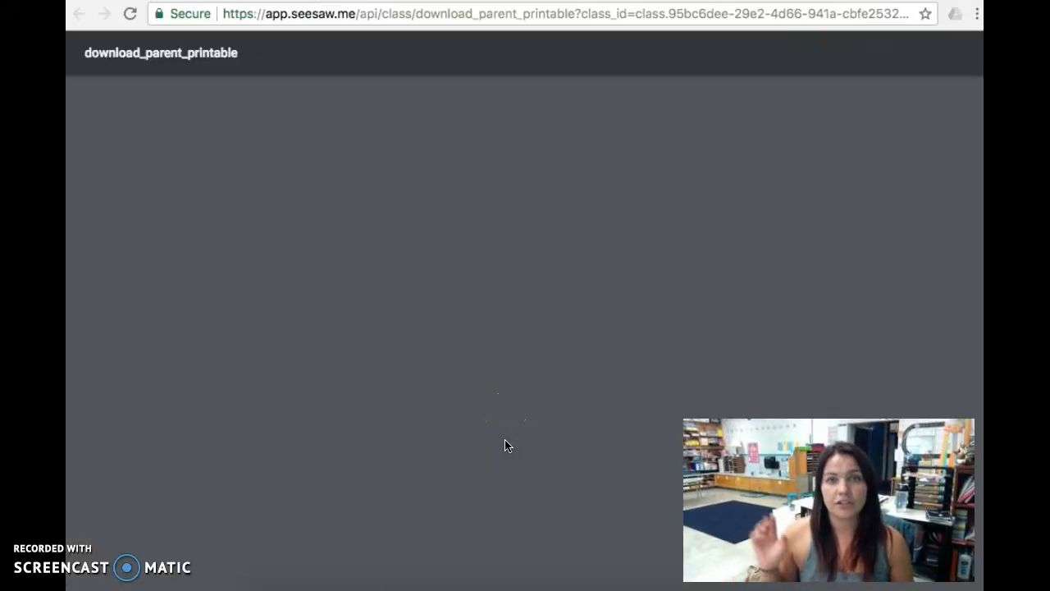
Review the printable family invites, including Batman's QR code page, without printing them, and return to the class's family invitation options.
left_click(512, 437)
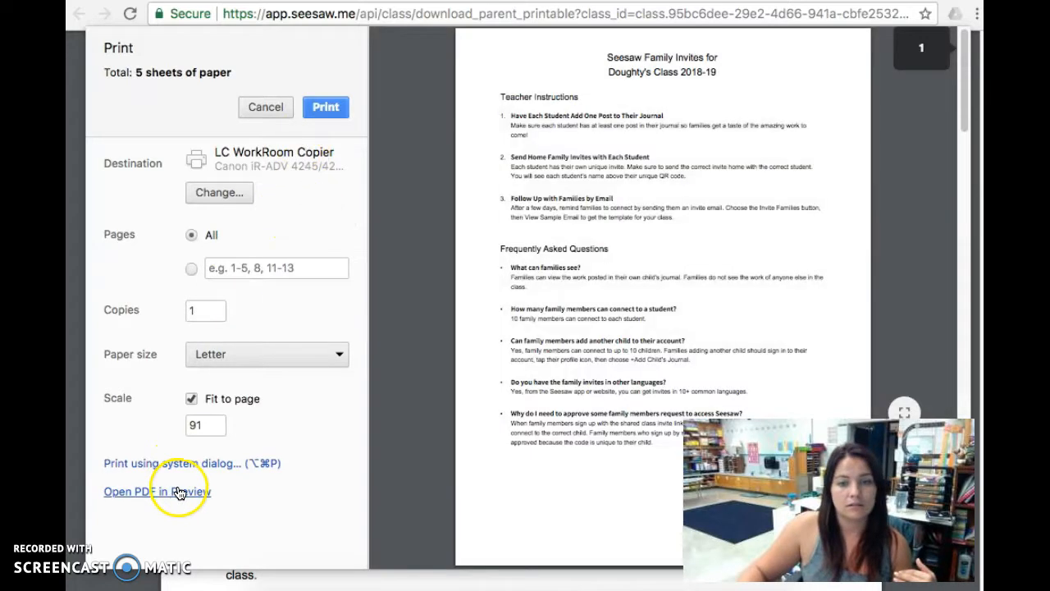
scroll(532, 393, "down", 15)
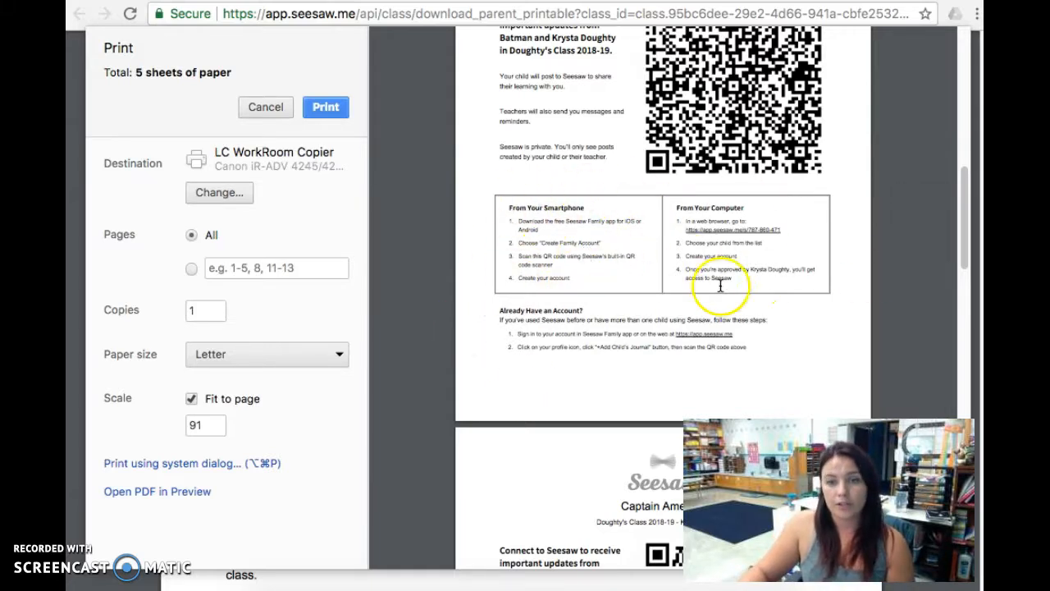
scroll(774, 291, "up", 3)
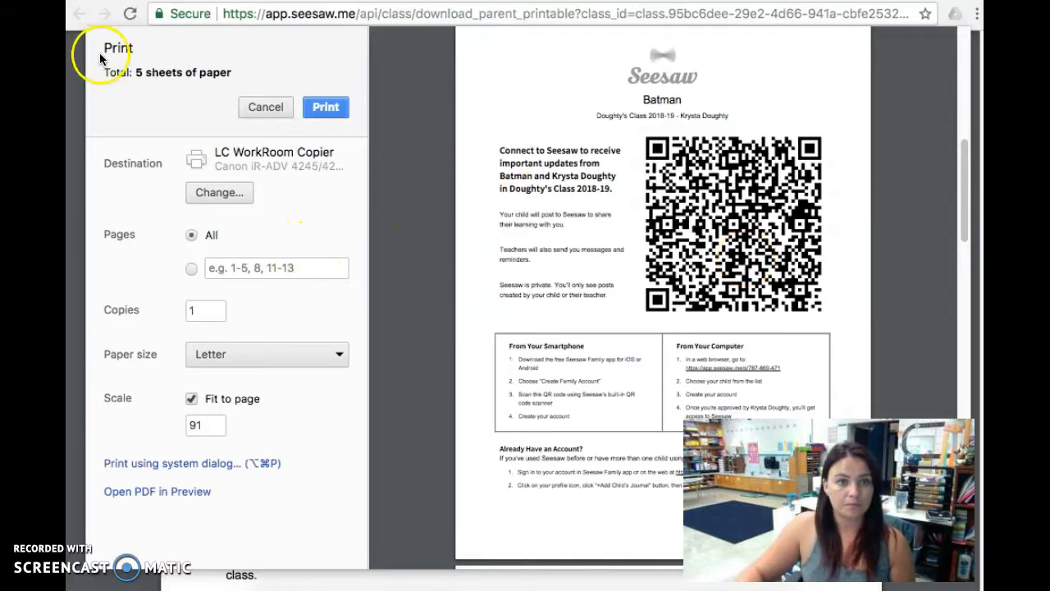
left_click(275, 107)
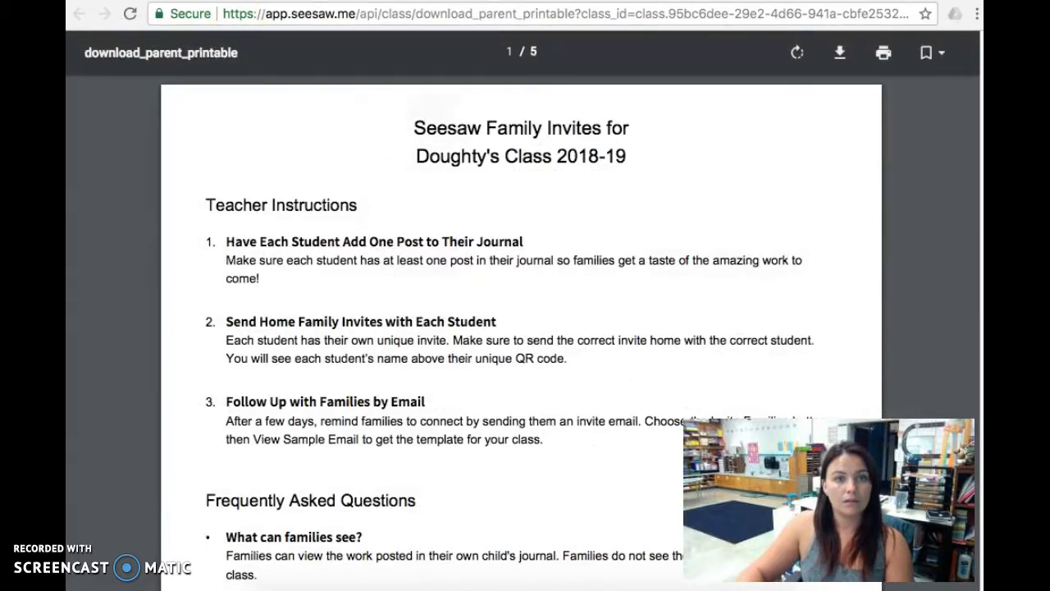
left_click(223, 2)
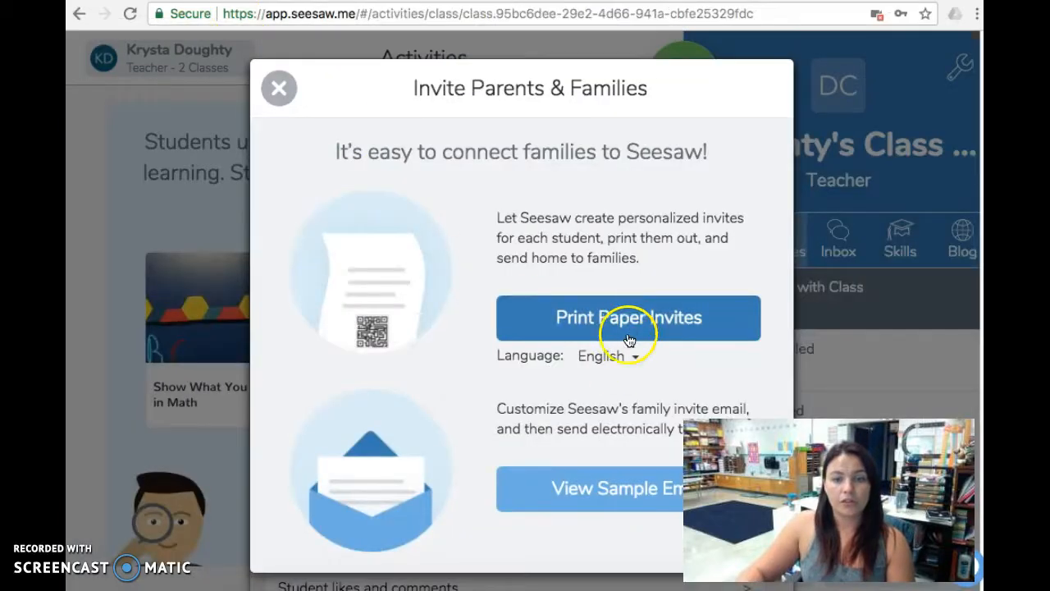
View the sample invite email for families and return to the class settings.
left_click(582, 489)
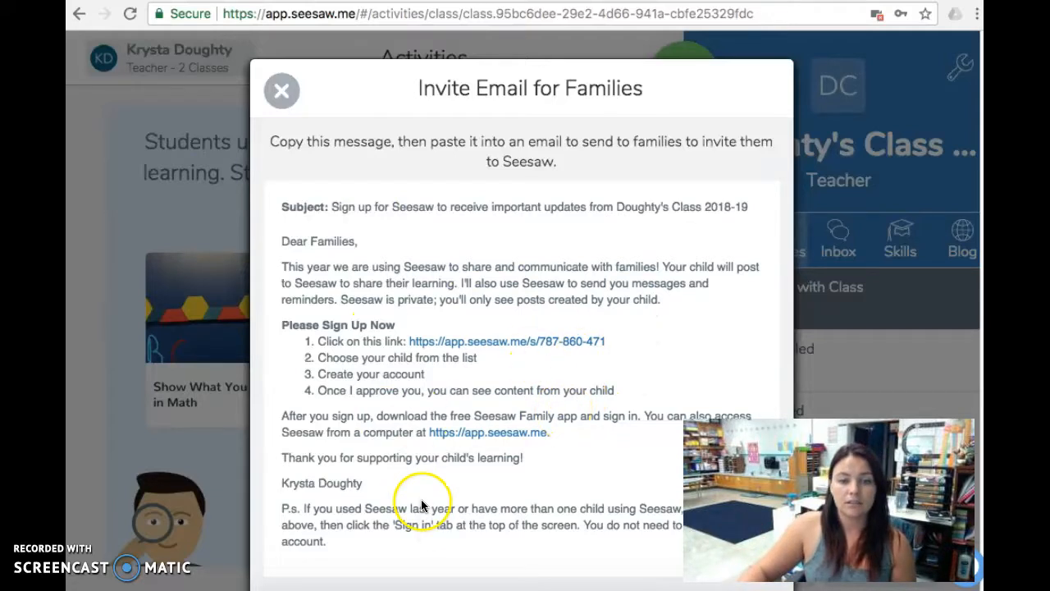
left_click(280, 109)
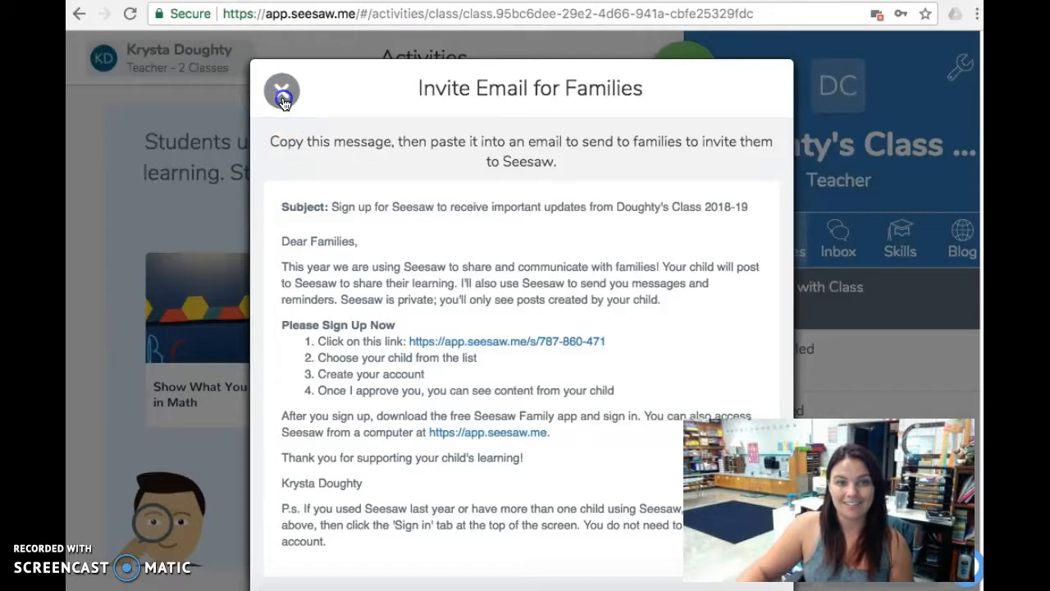
left_click(282, 100)
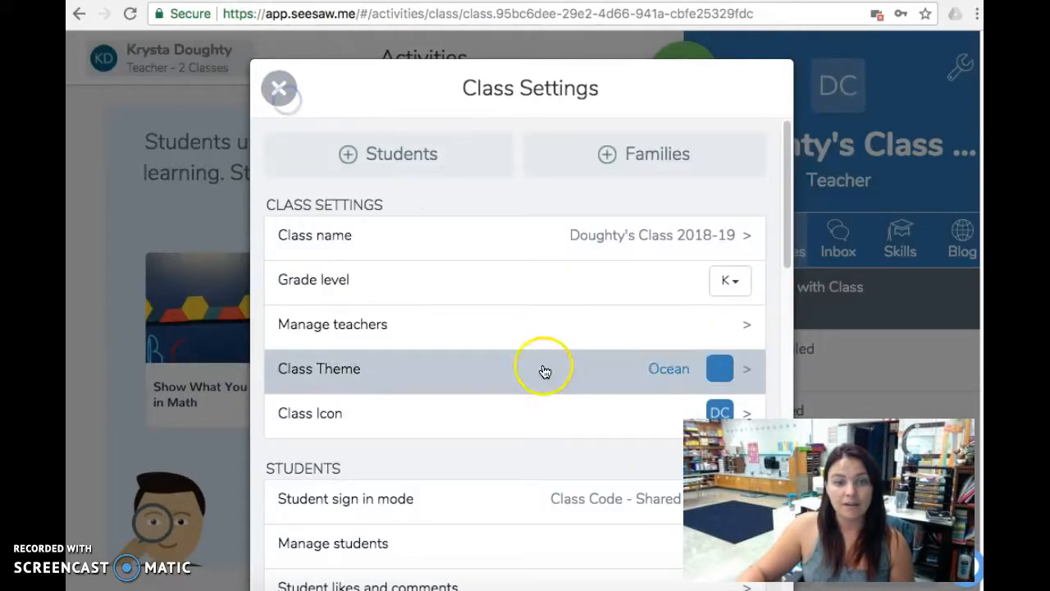
View the student sign-in QR code for the class and return to the class settings.
scroll(424, 385, "down", 2)
scroll(424, 384, "up", 2)
left_click(410, 174)
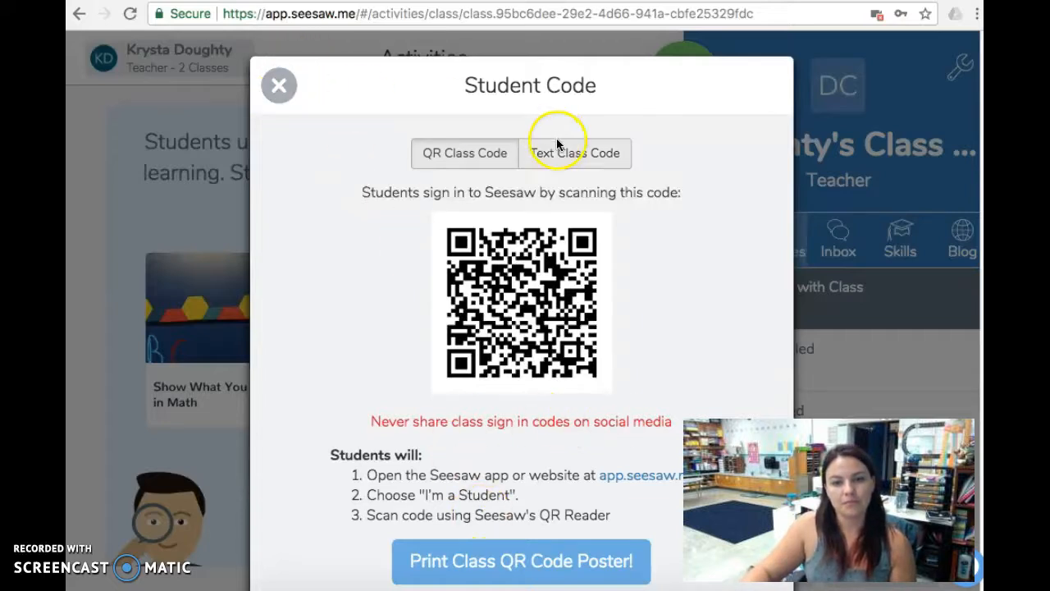
left_click(275, 84)
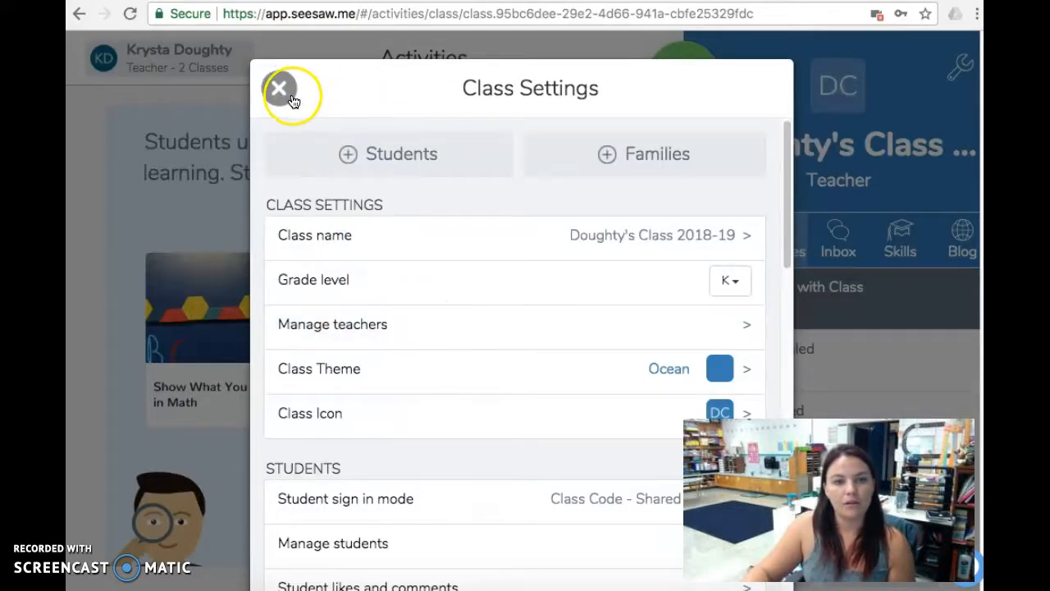
Leave the class settings and look over the options for adding an activity, journal post or announcement.
left_click(289, 96)
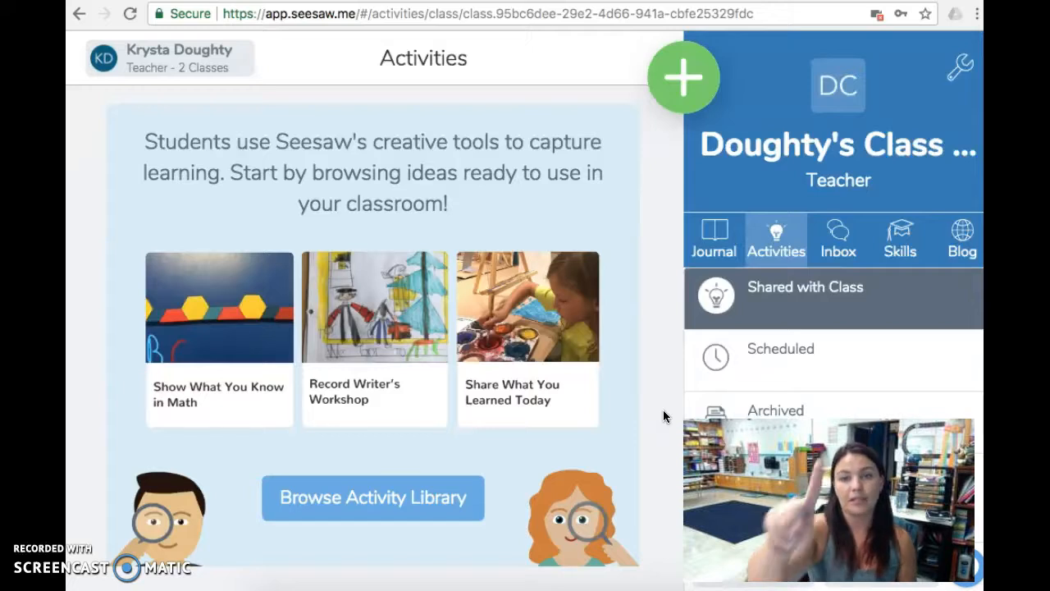
left_click(698, 104)
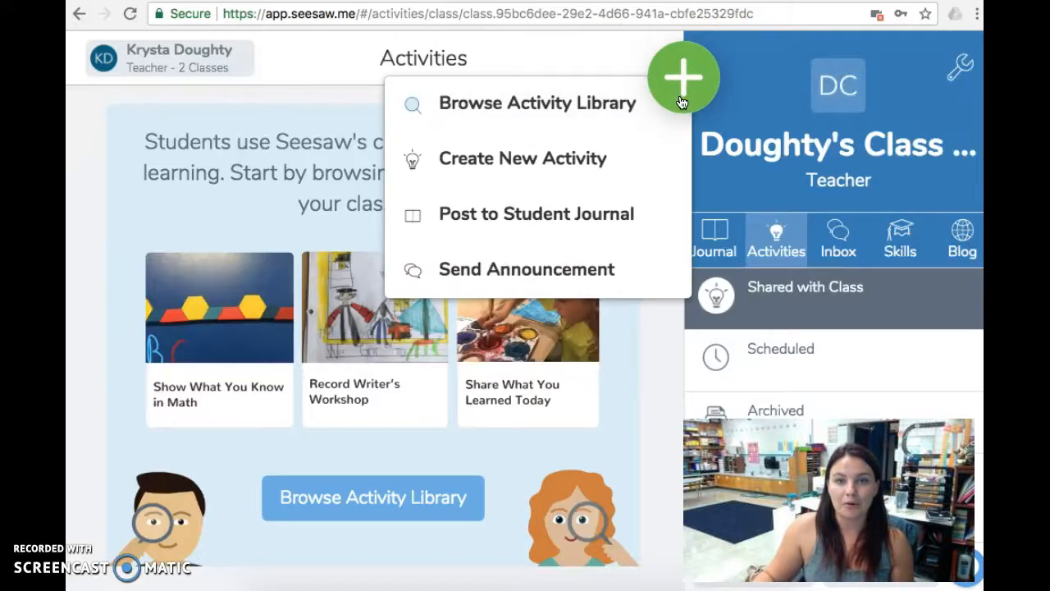
left_click(690, 107)
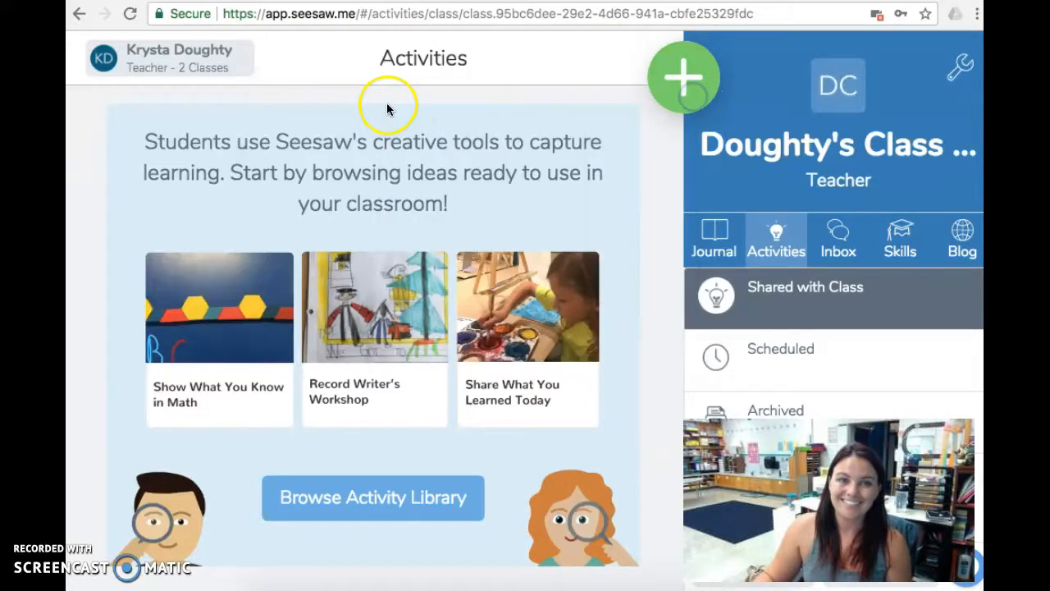